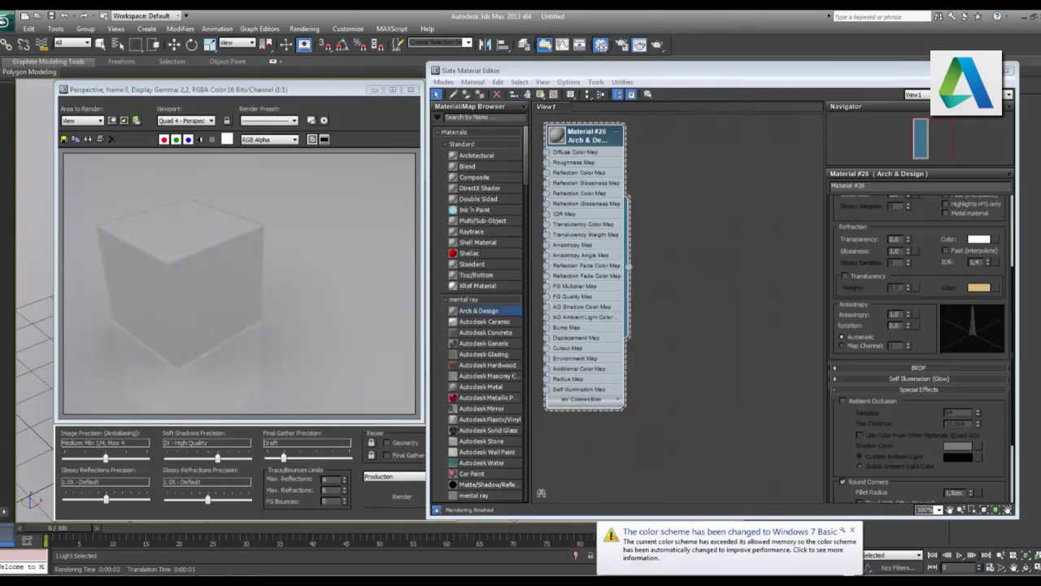
Step: Dismiss the notification, minimize the Slate editor and undo an accidentally placed skylight
click(852, 530)
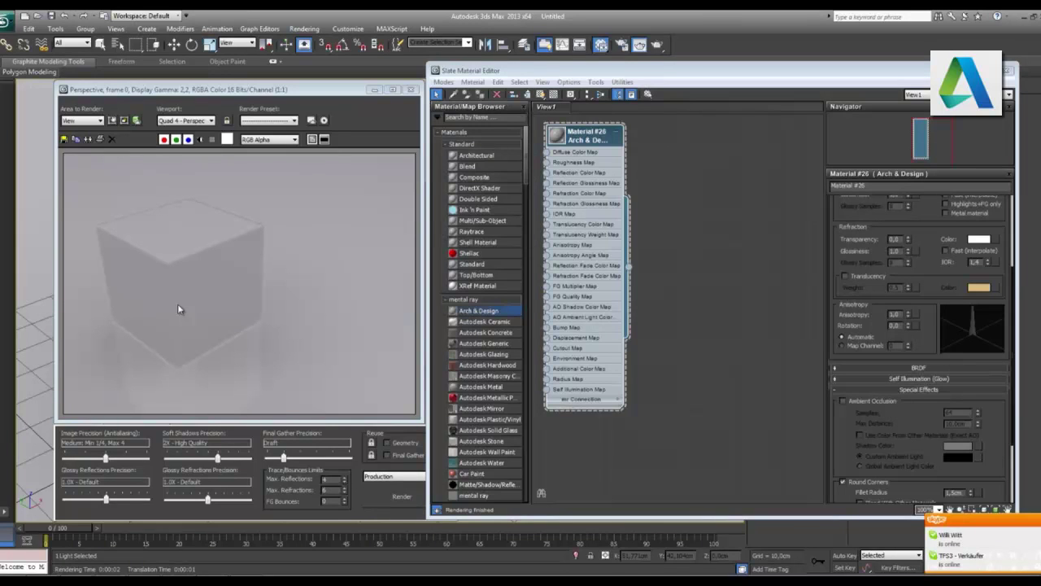
drag(176, 90, 133, 79)
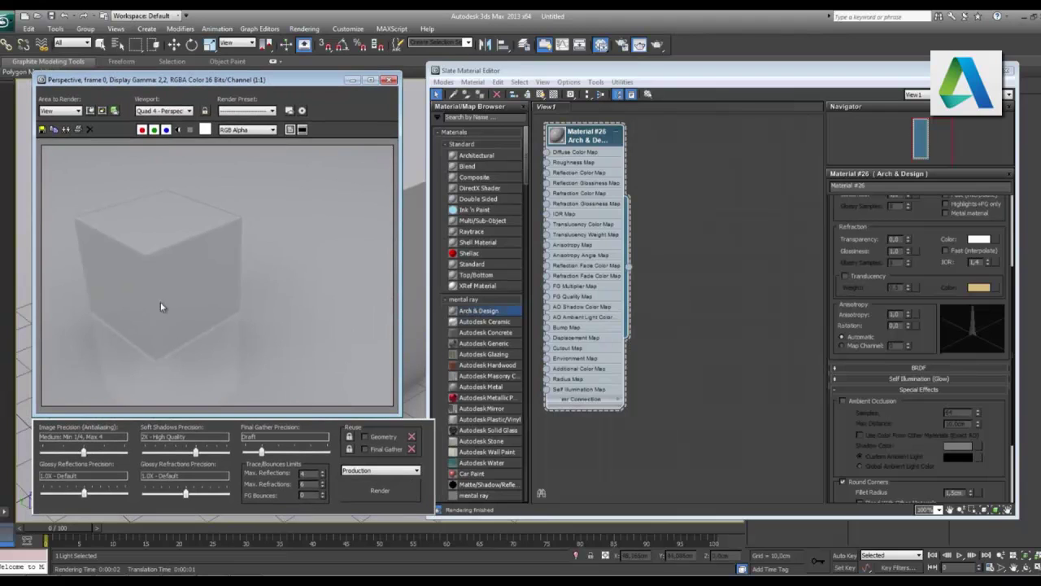
click(987, 70)
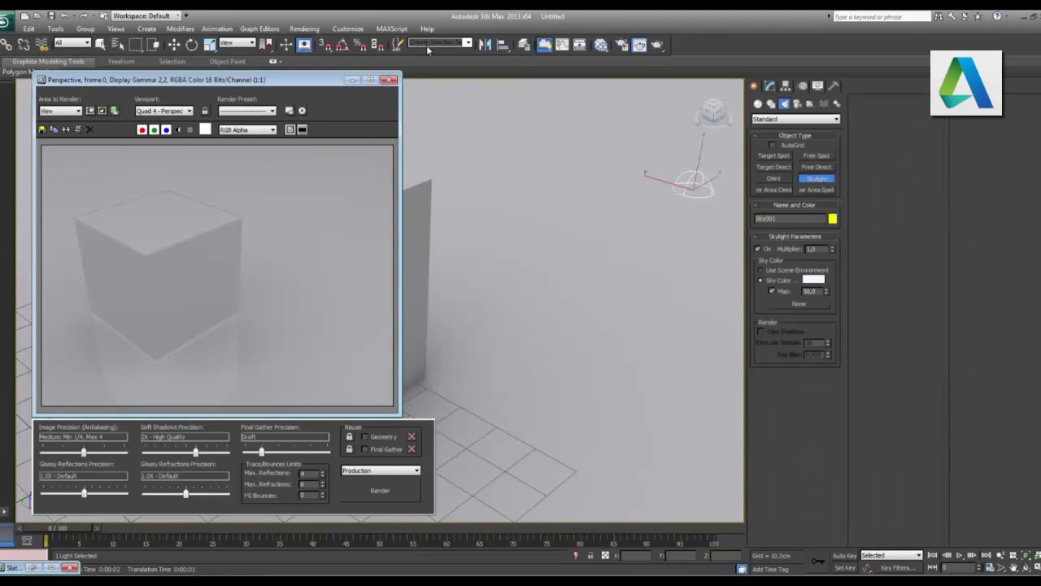
drag(298, 80, 282, 283)
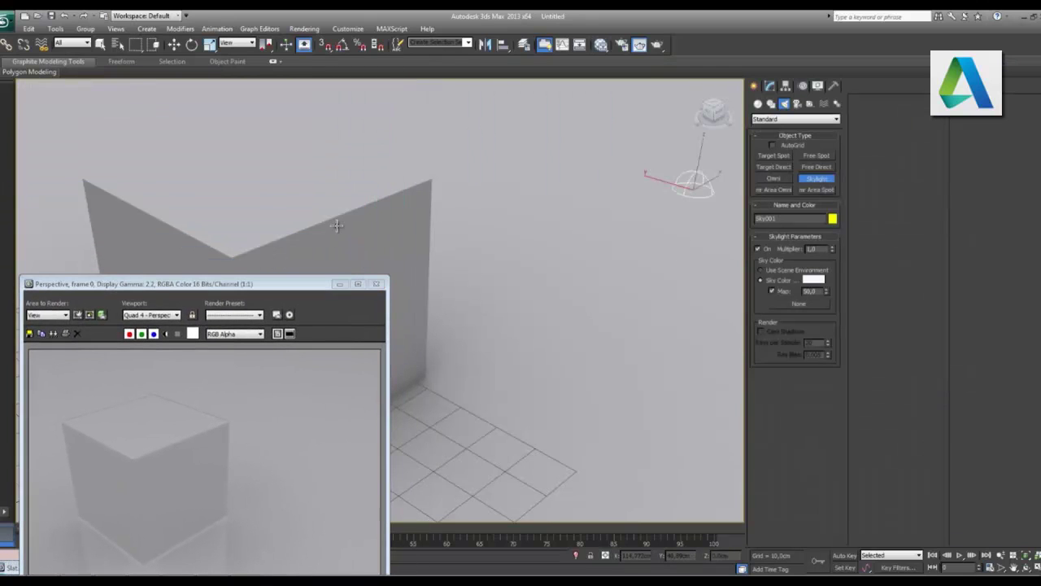
click(336, 223)
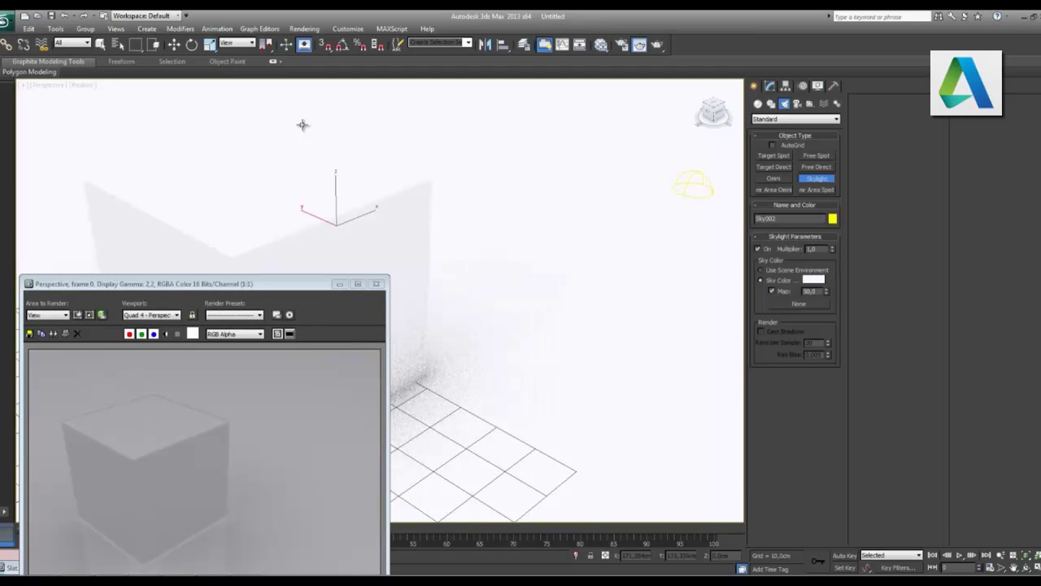
key(ctrl+z)
key(w)
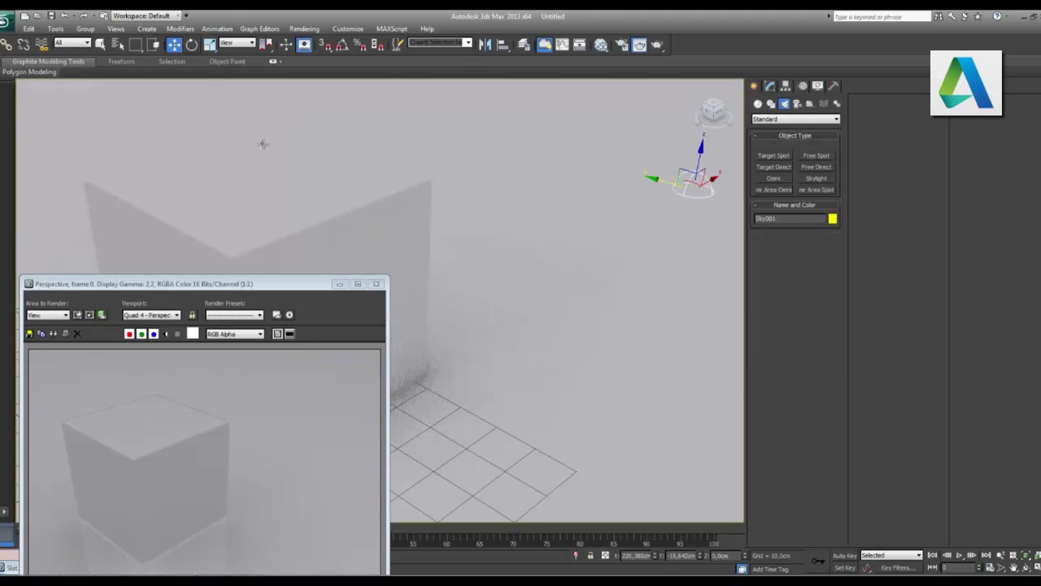
Step: Select Box001 to check its Modify parameters, then close the render window
click(287, 179)
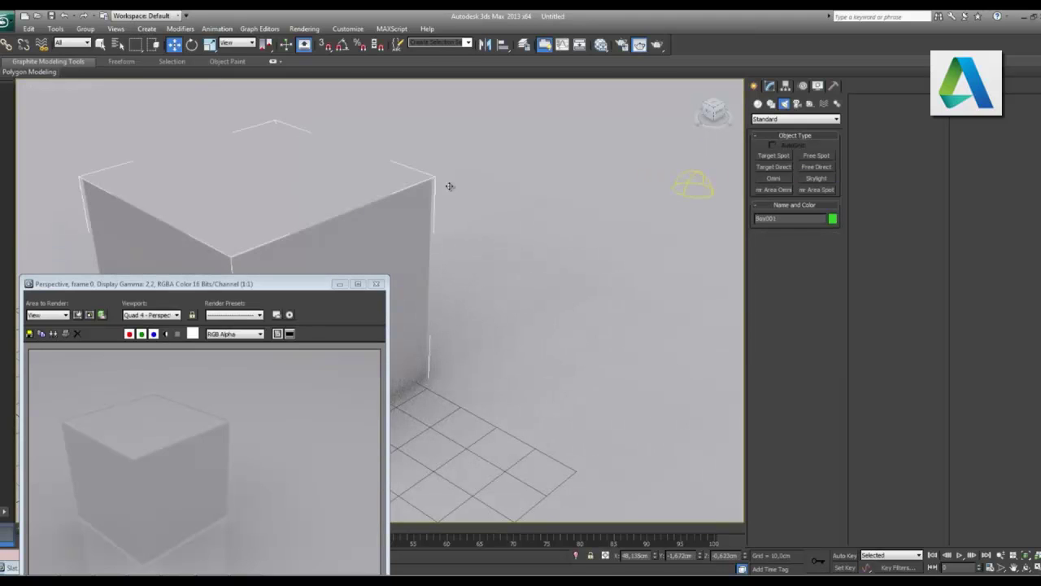
click(769, 87)
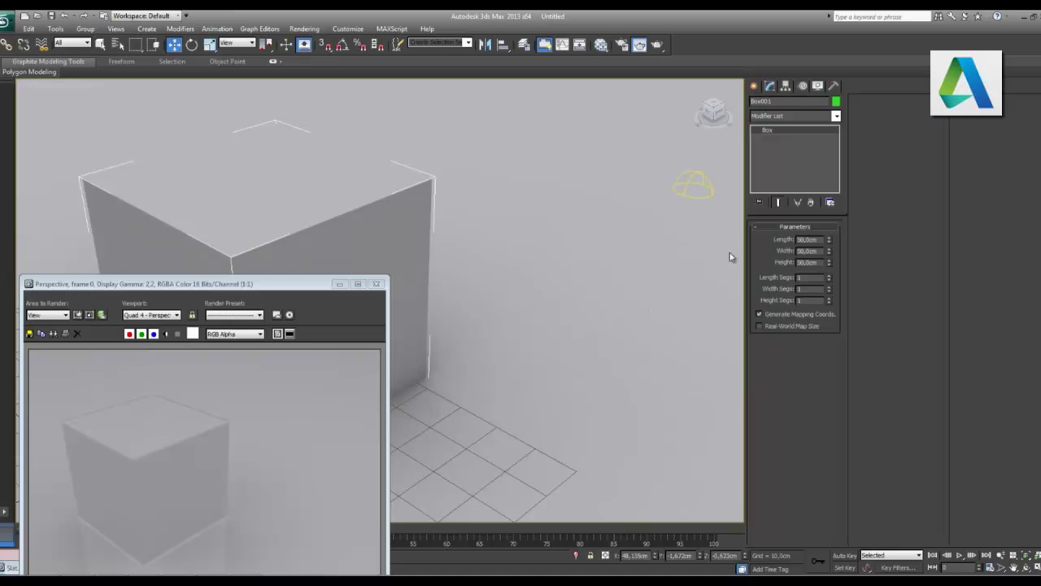
drag(295, 285, 858, 139)
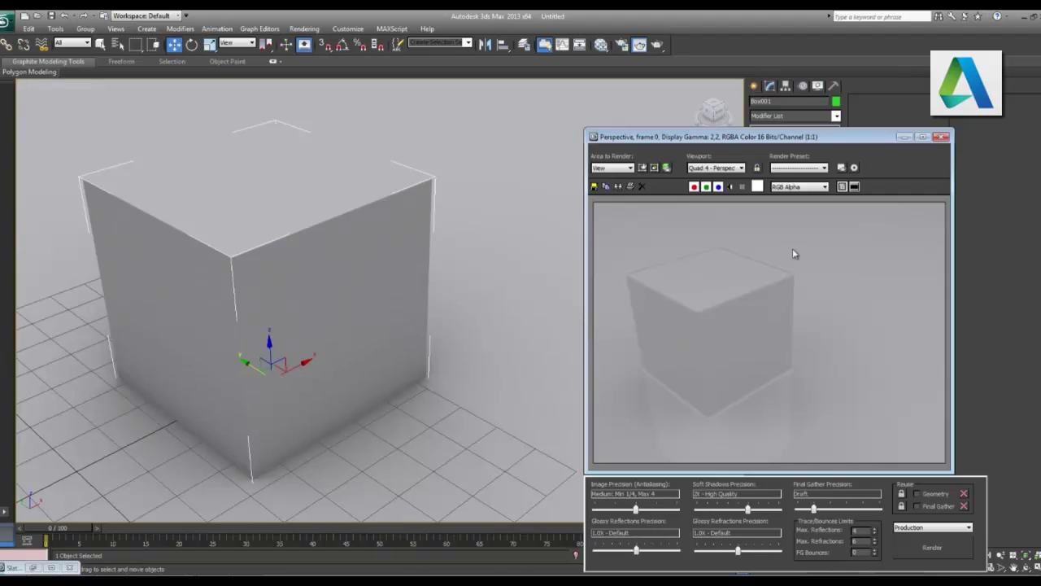
click(945, 136)
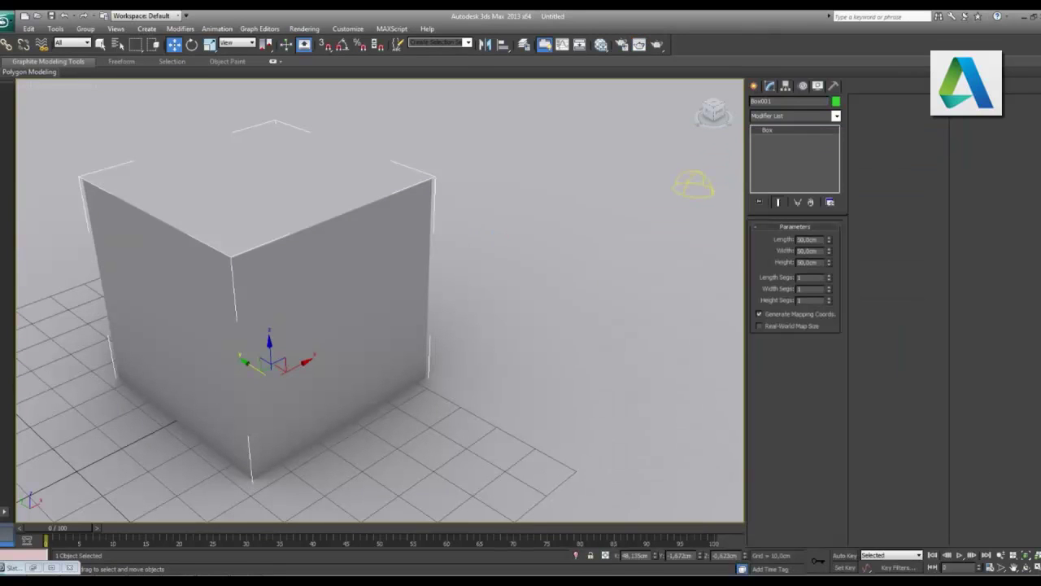
Step: Reset the scene without saving the old changes, then activate the Top viewport
click(12, 19)
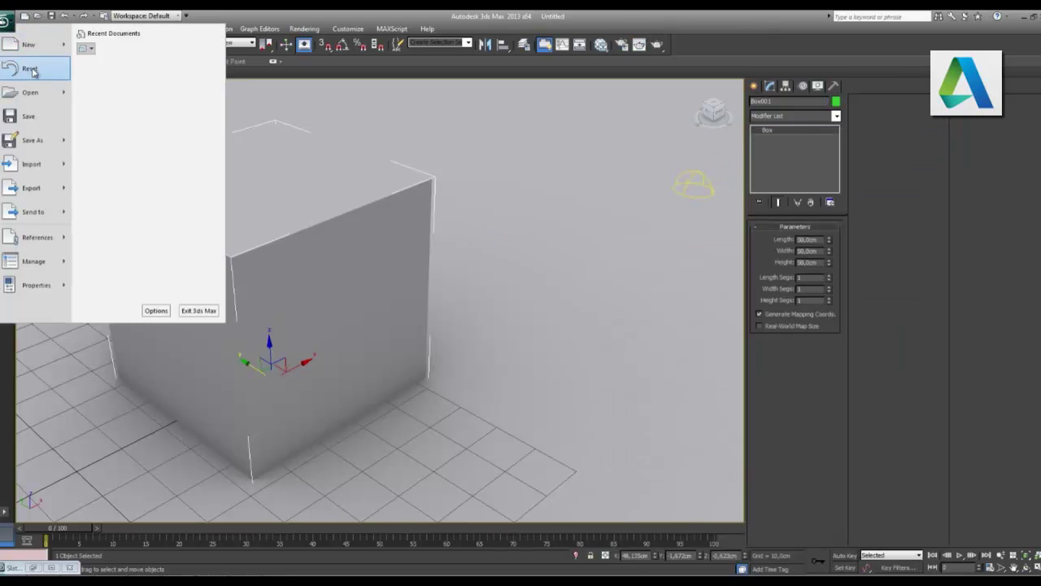
click(32, 70)
click(530, 333)
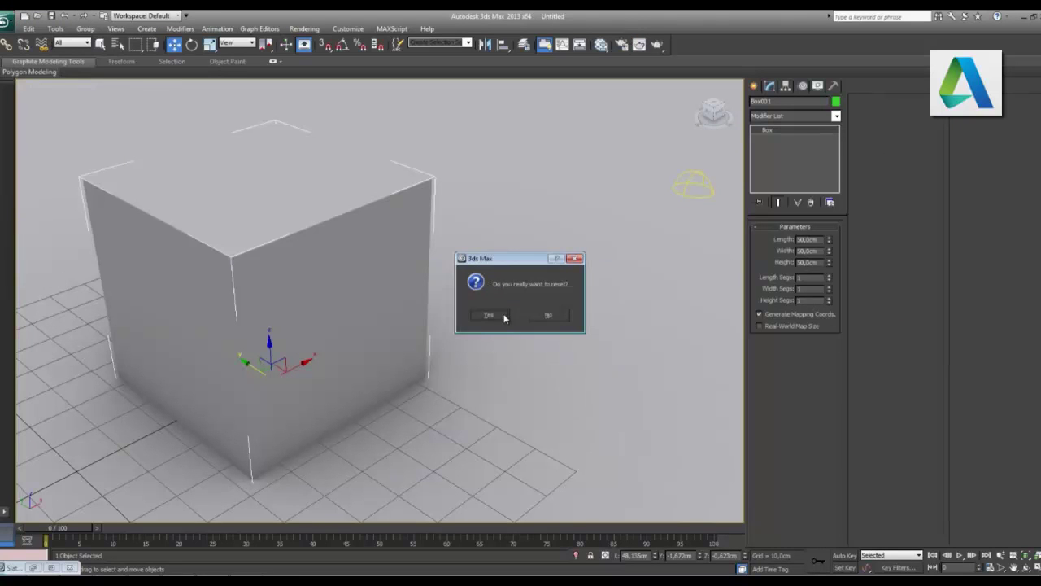
click(504, 318)
click(190, 179)
Step: Draw a Plane in the Top viewport and increase its Length and Width
click(816, 200)
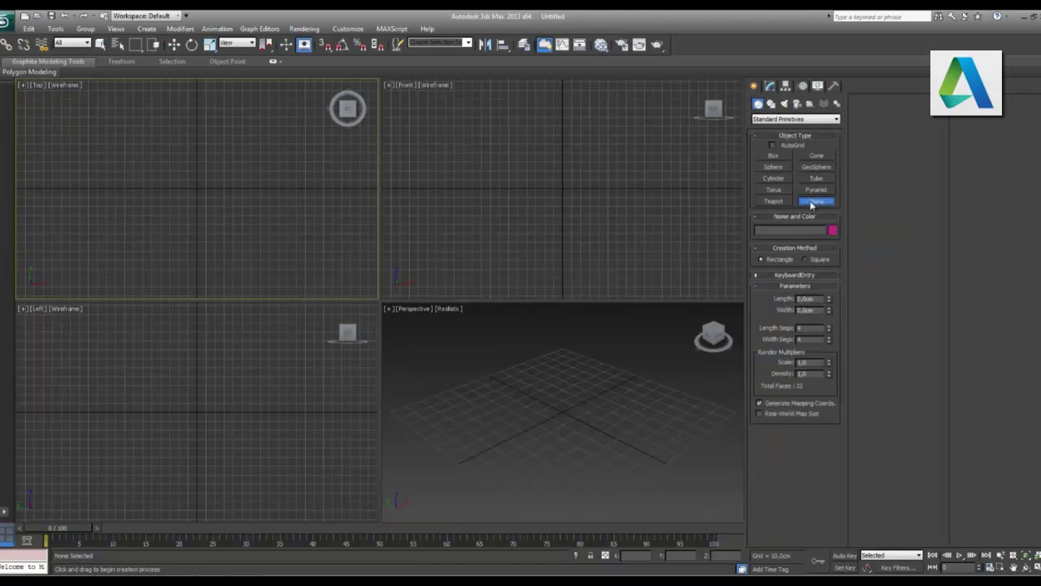
drag(120, 129, 307, 324)
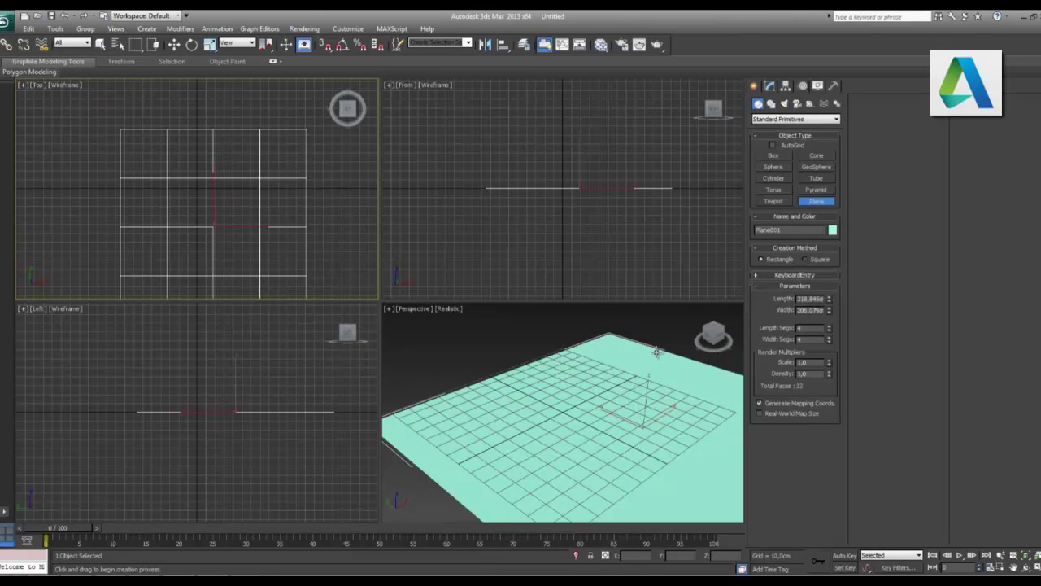
drag(827, 300, 836, 269)
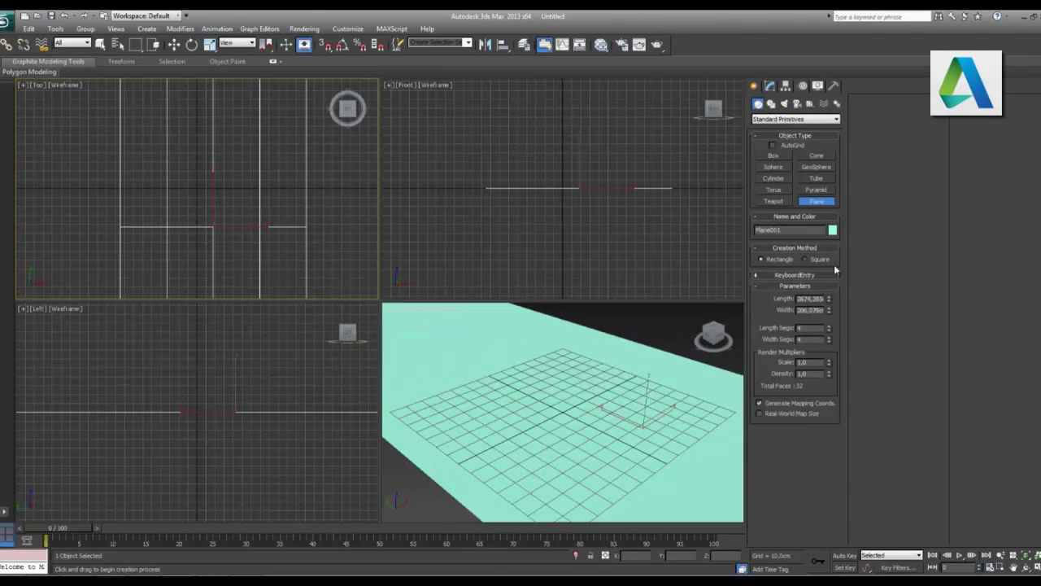
drag(829, 310, 832, 306)
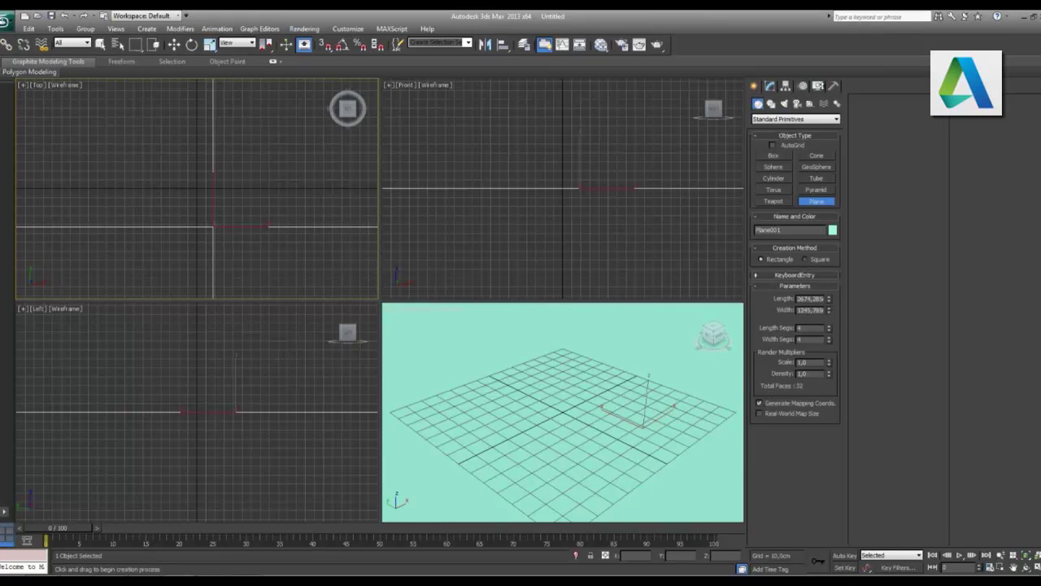
Step: Create a box with 50 cm length, width and height and position it on the plane
click(774, 156)
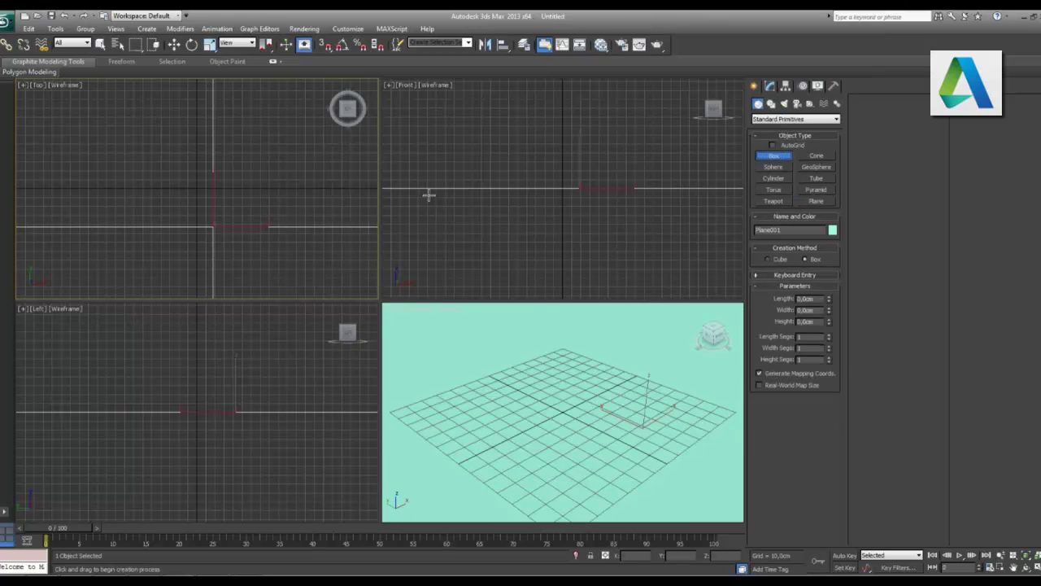
drag(183, 200, 248, 262)
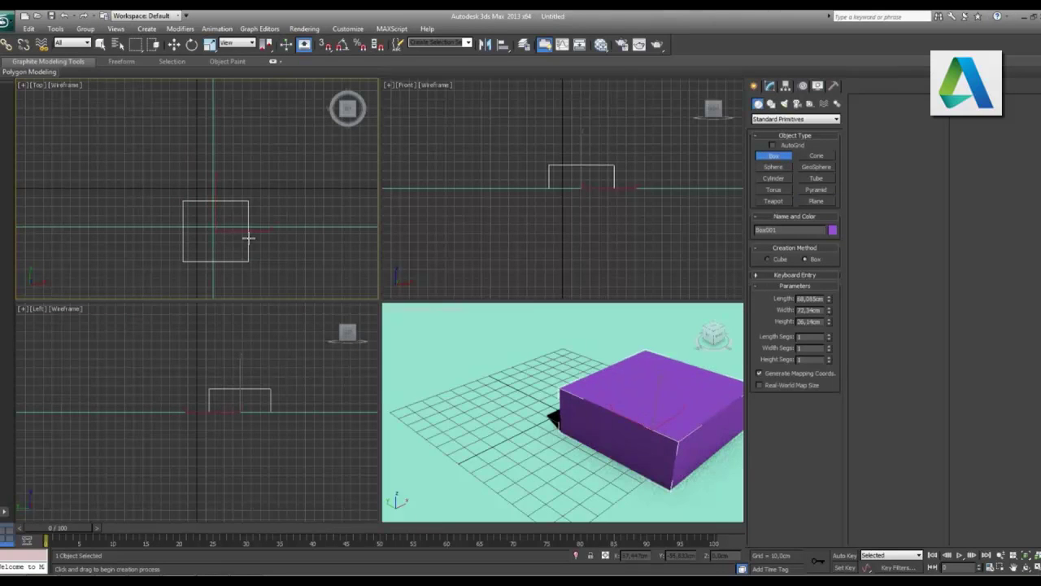
double_click(799, 298)
text(50)
key(Tab)
text(50)
key(Tab)
text(5)
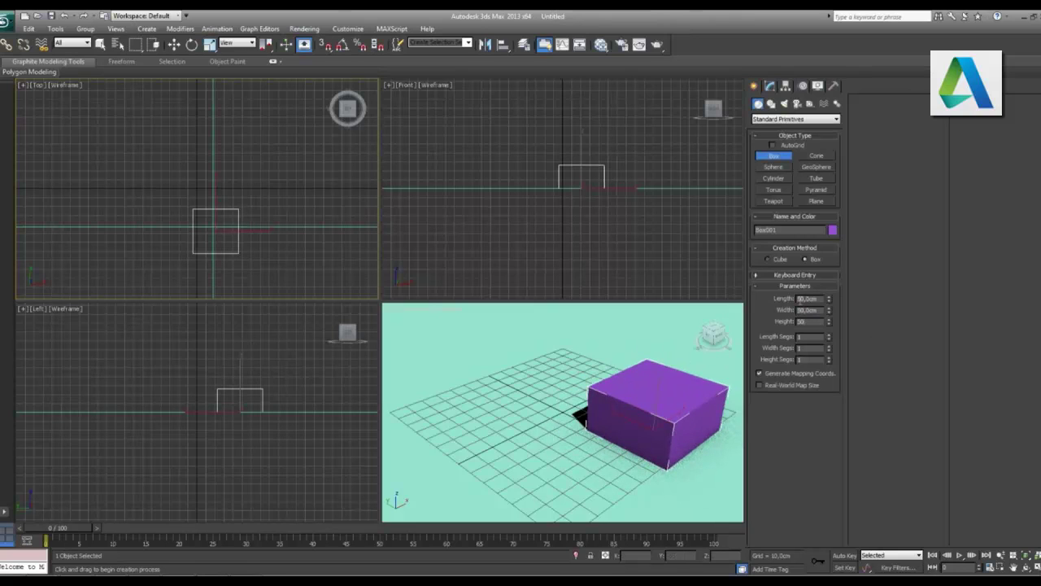
key(Return)
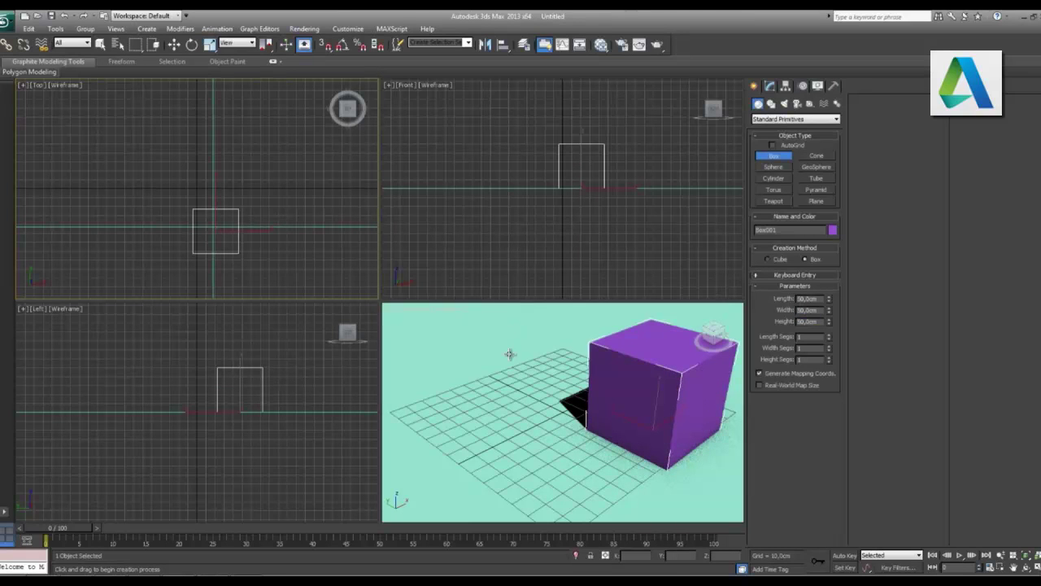
key(w)
drag(227, 216, 228, 207)
Step: Maximize the Perspective viewport and pan to centre the cube
click(698, 429)
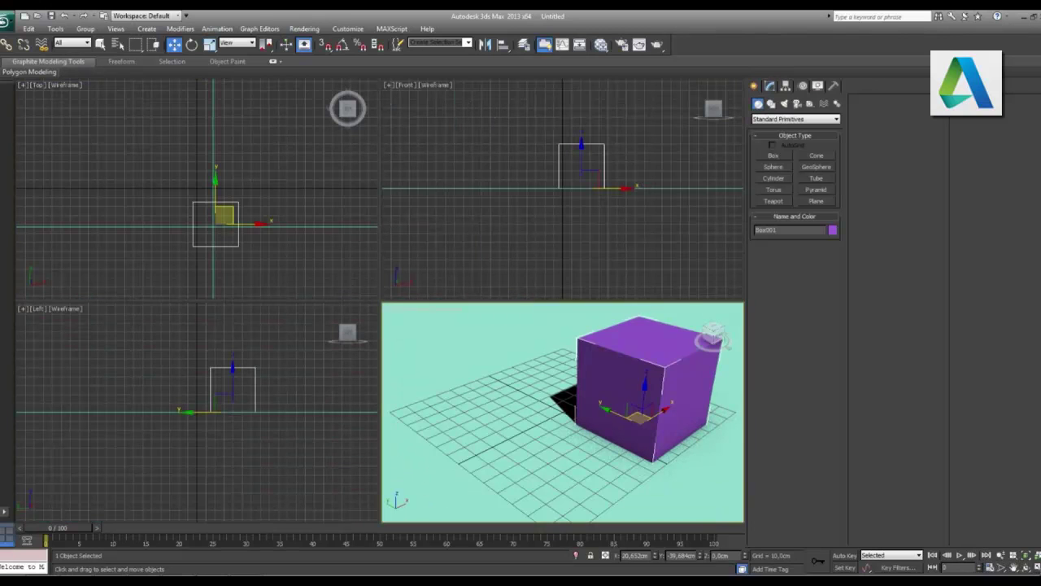
click(1035, 567)
middle_drag(600, 299, 437, 306)
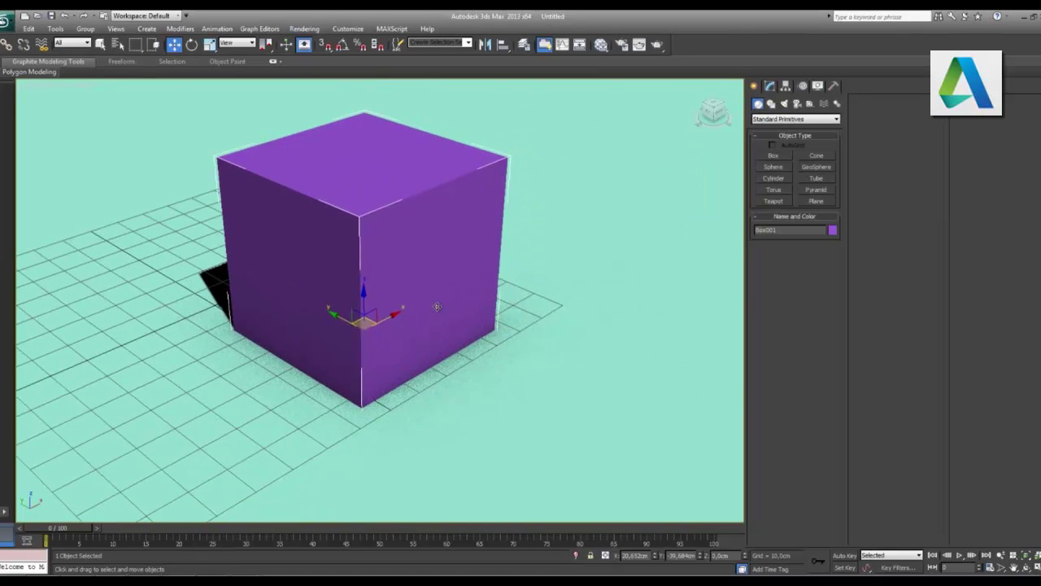
Step: Convert the cube to Editable Poly and select all 12 of its edges
right_click(424, 249)
mouse_move(470, 344)
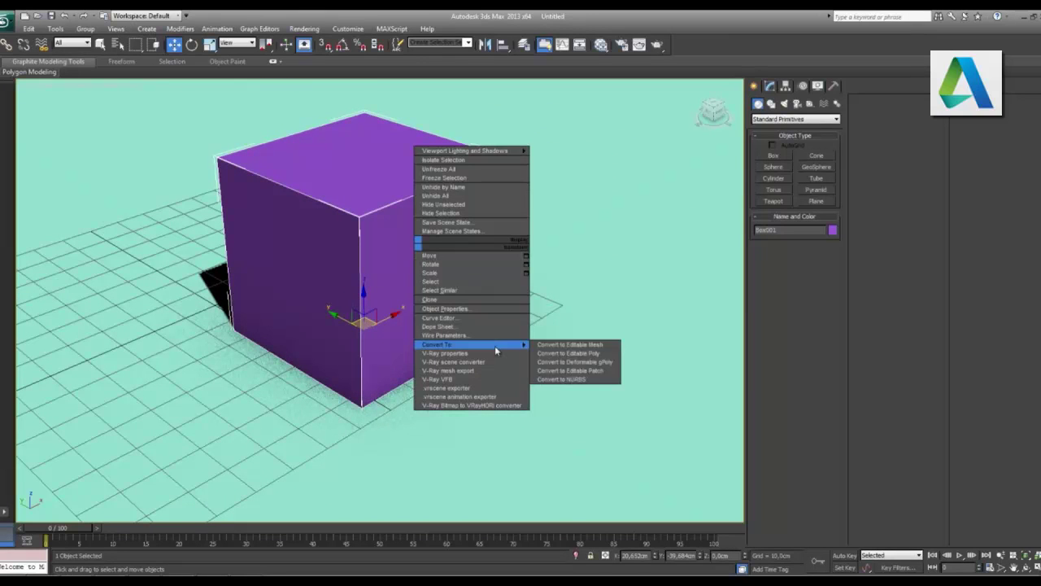
click(569, 353)
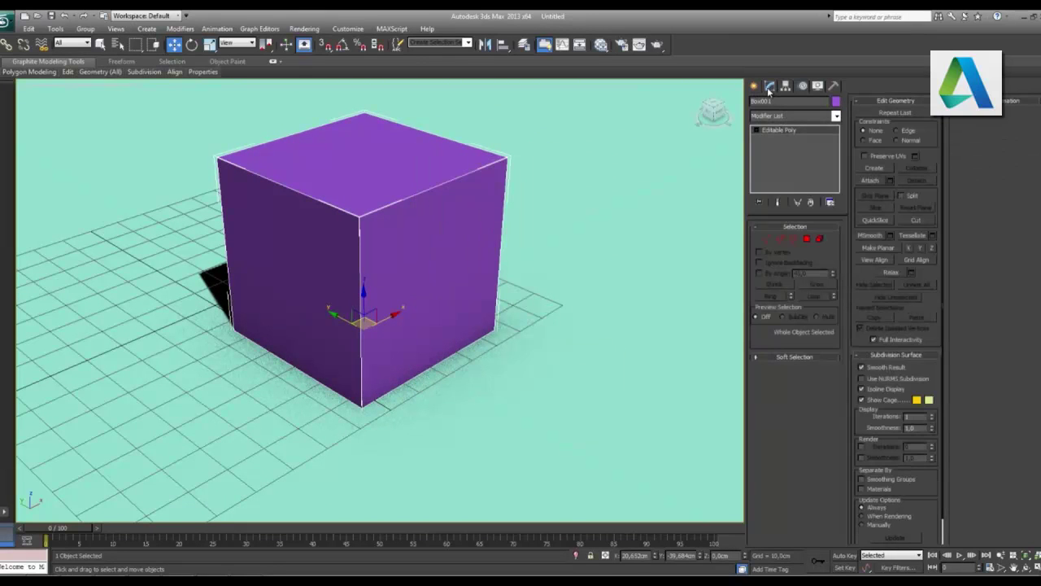
click(781, 238)
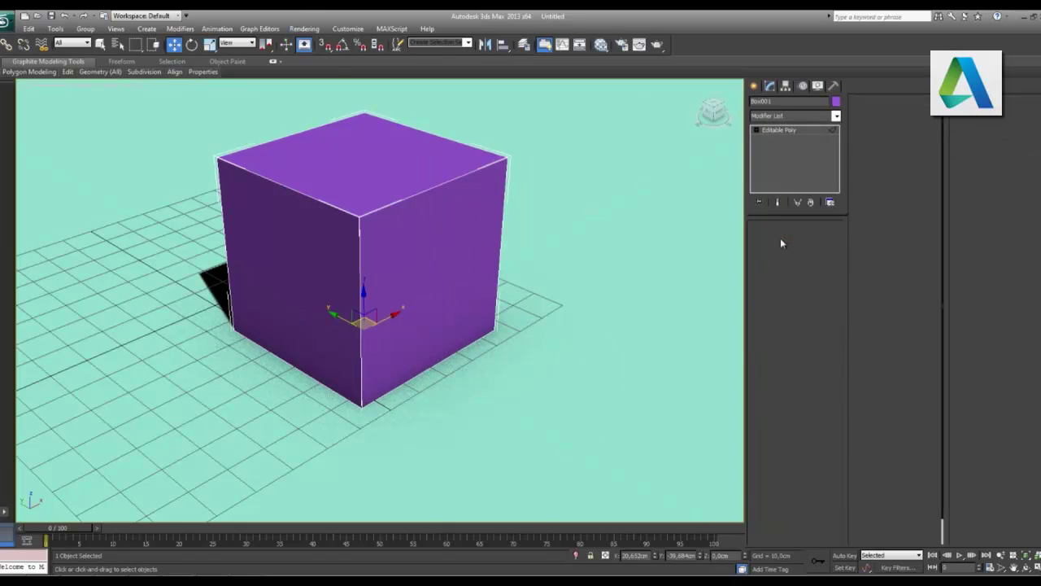
drag(632, 465, 102, 110)
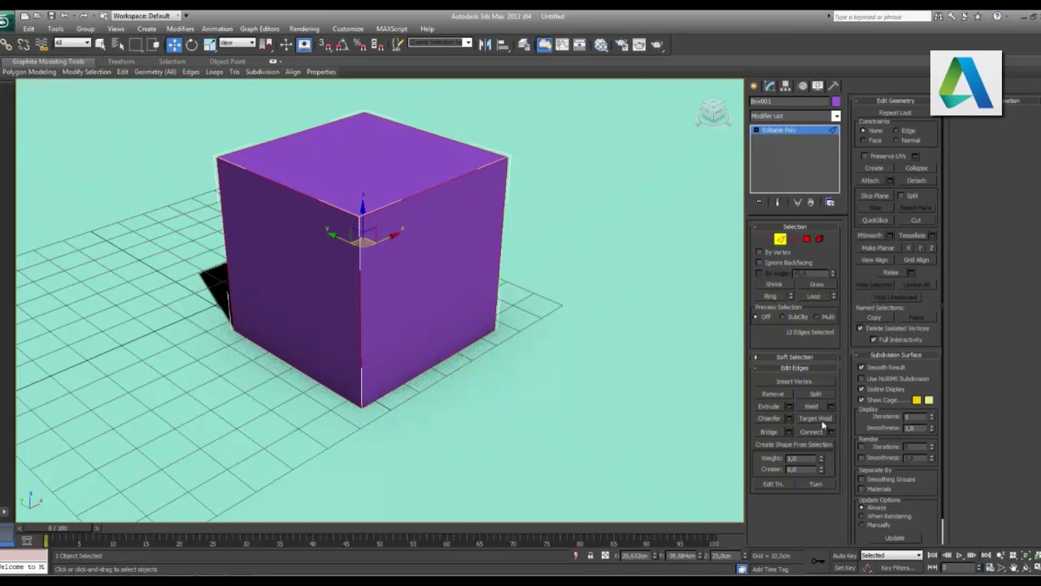
Step: Chamfer the edges with 3 segments, exit Edge mode, and render the cube
click(788, 417)
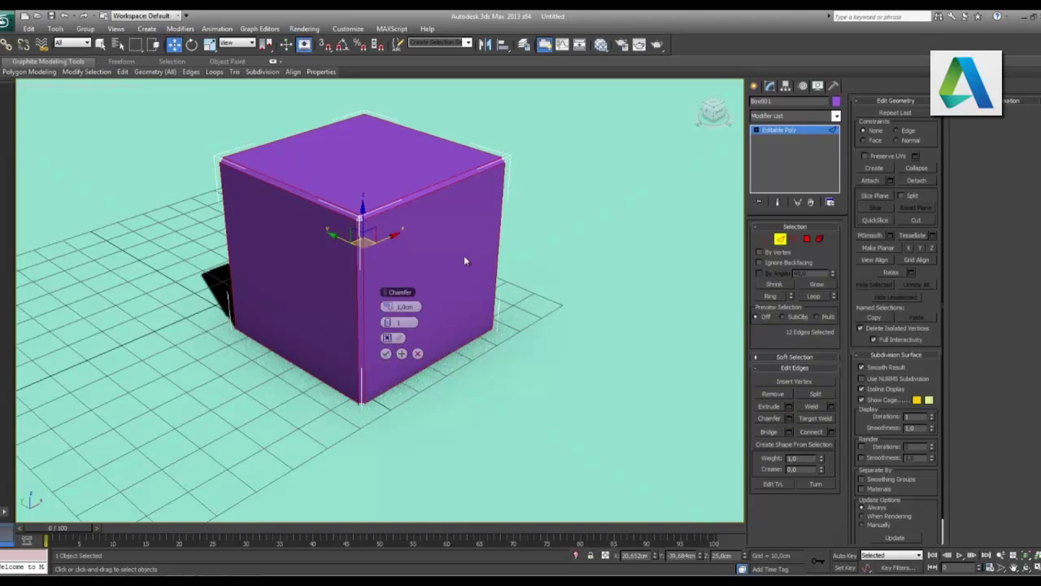
text(3)
key(Return)
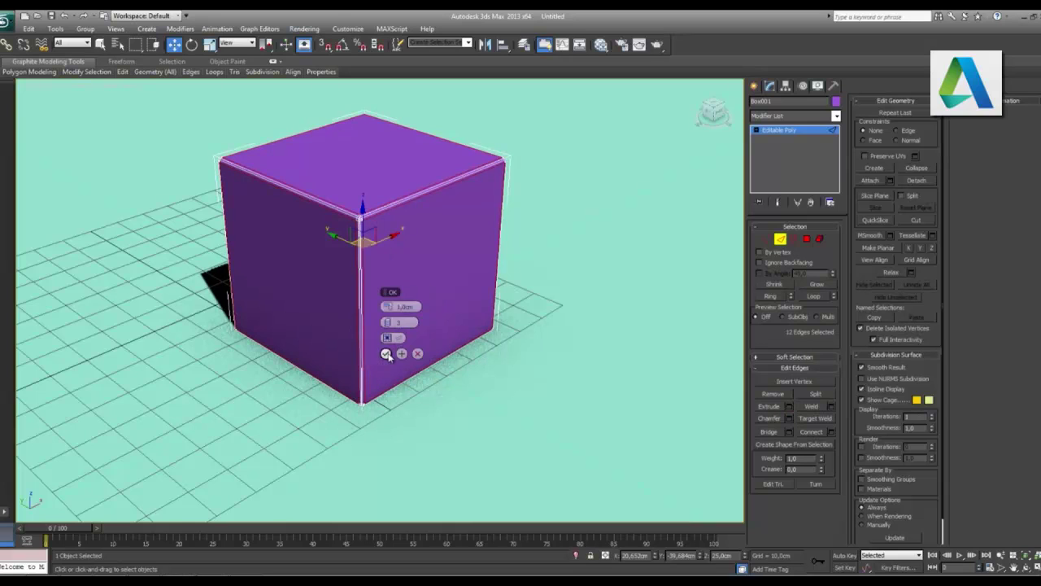
click(386, 354)
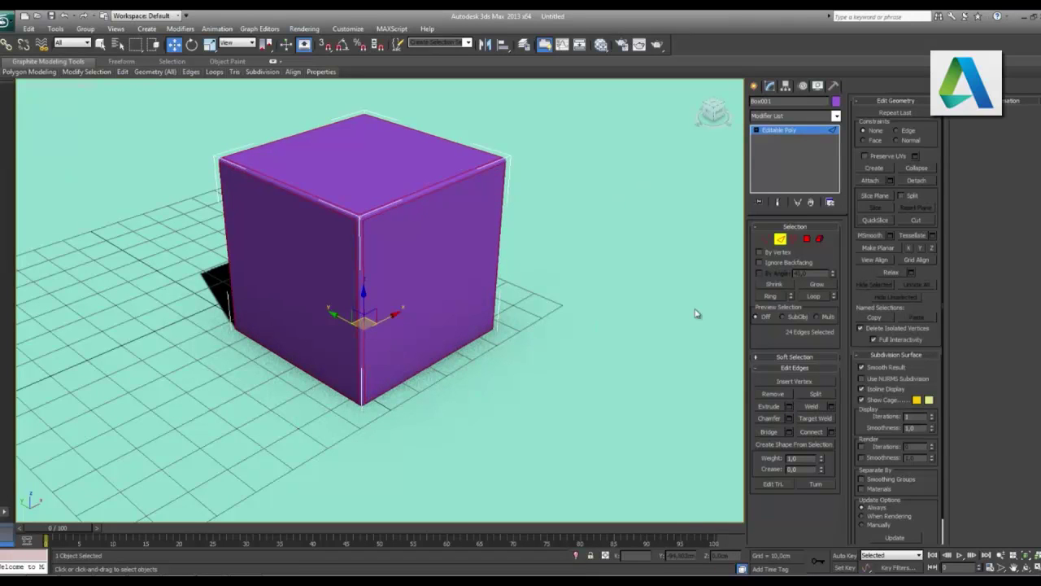
click(780, 240)
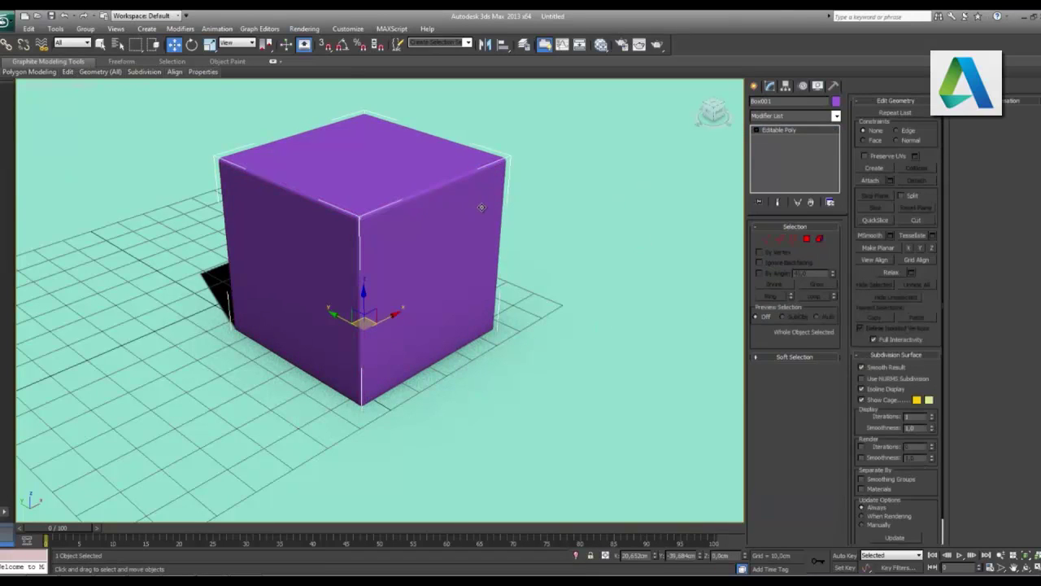
key(shift+q)
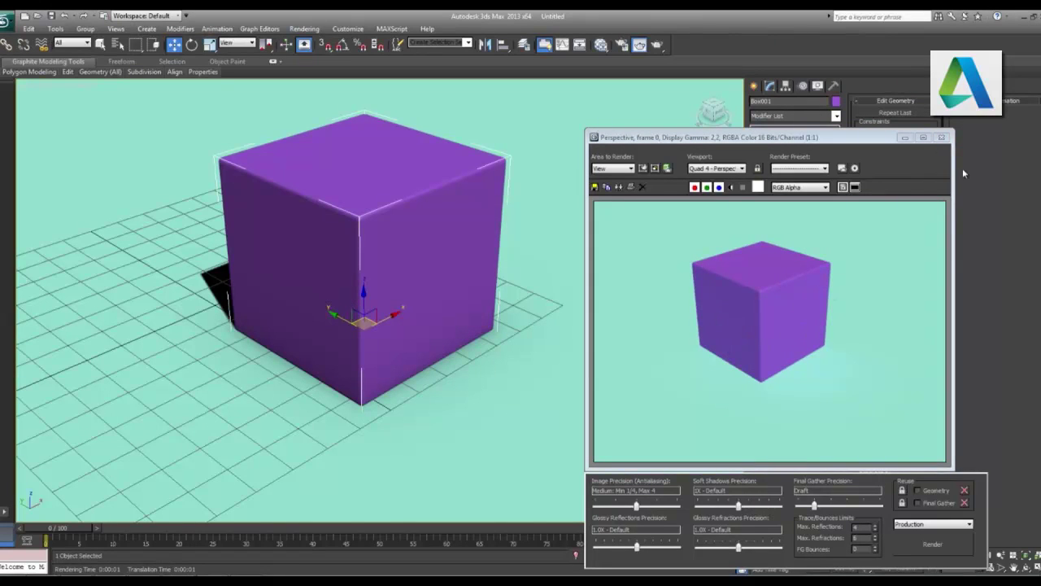
Step: Delete the chamfered cube and build a new 50 × 50 × 50 cm box
click(943, 138)
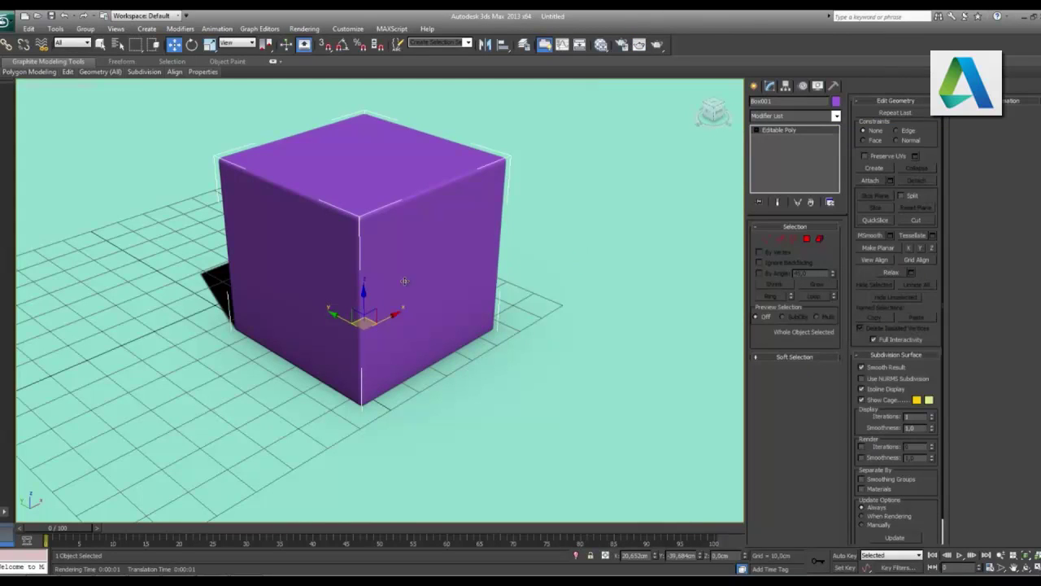
key(Delete)
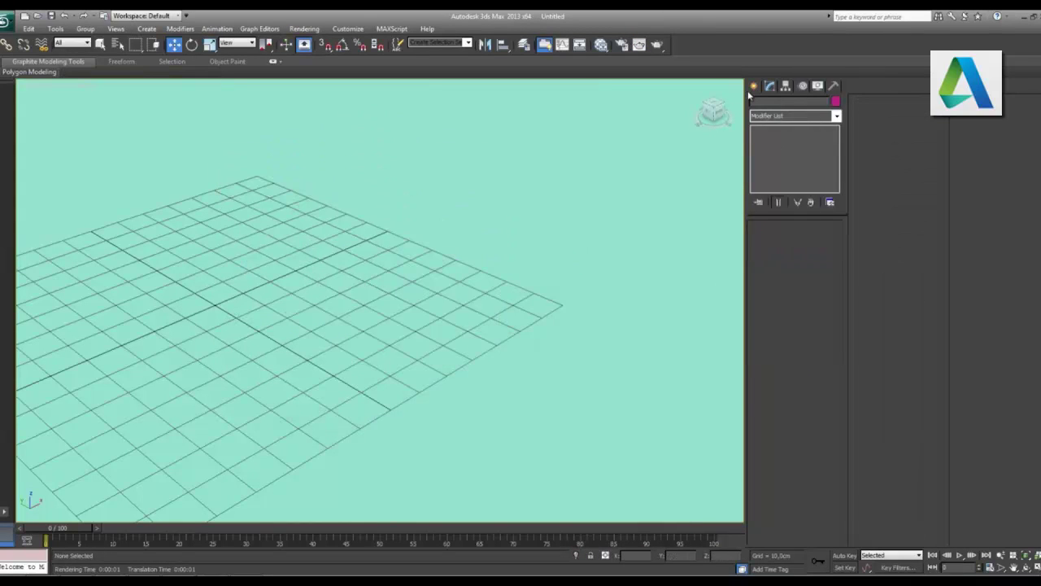
click(754, 86)
click(773, 155)
drag(378, 283, 387, 445)
click(390, 383)
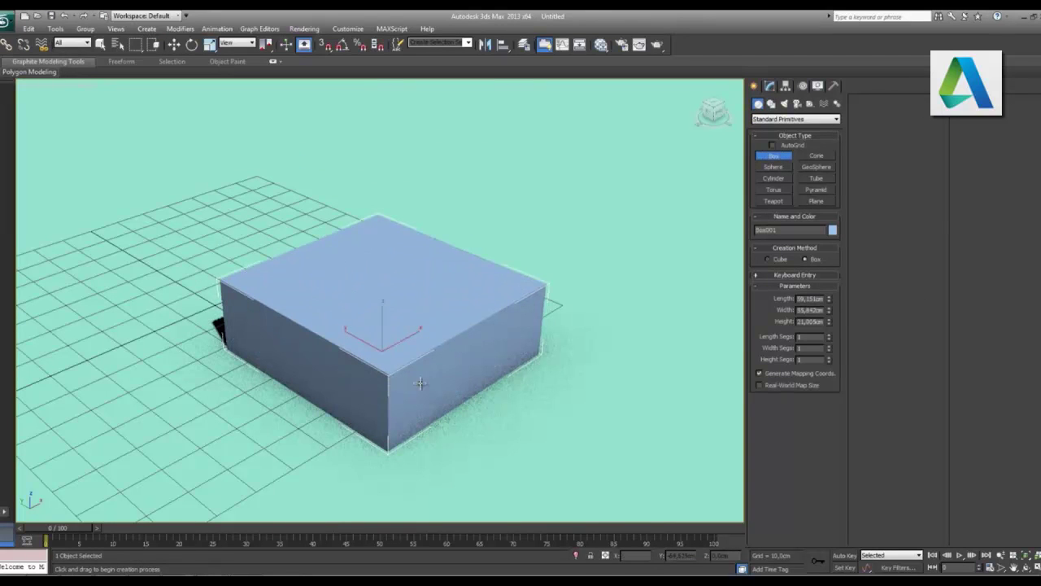
text(50)
key(Tab)
text(50)
key(Tab)
text(50)
key(Return)
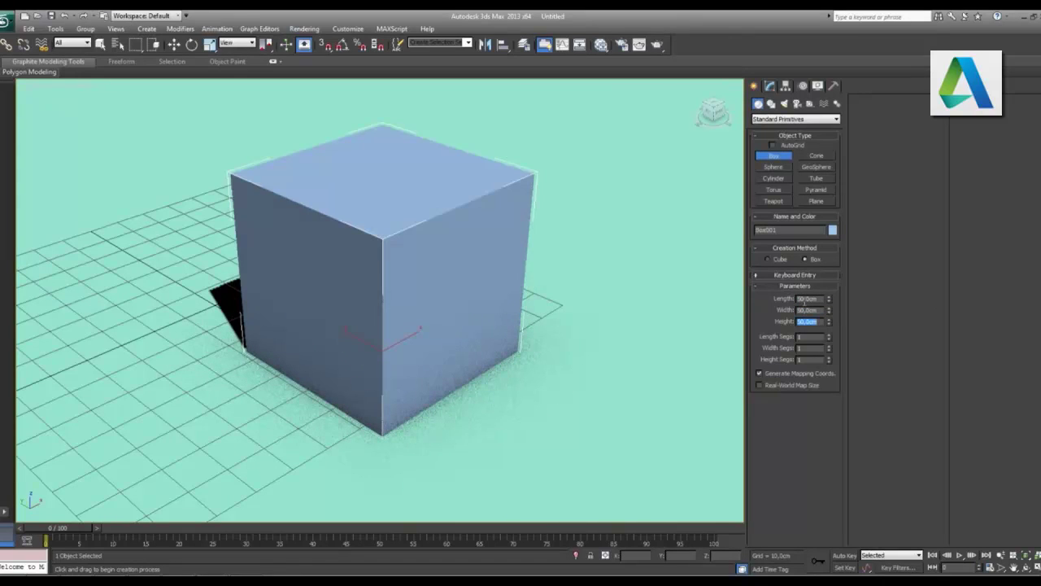
key(w)
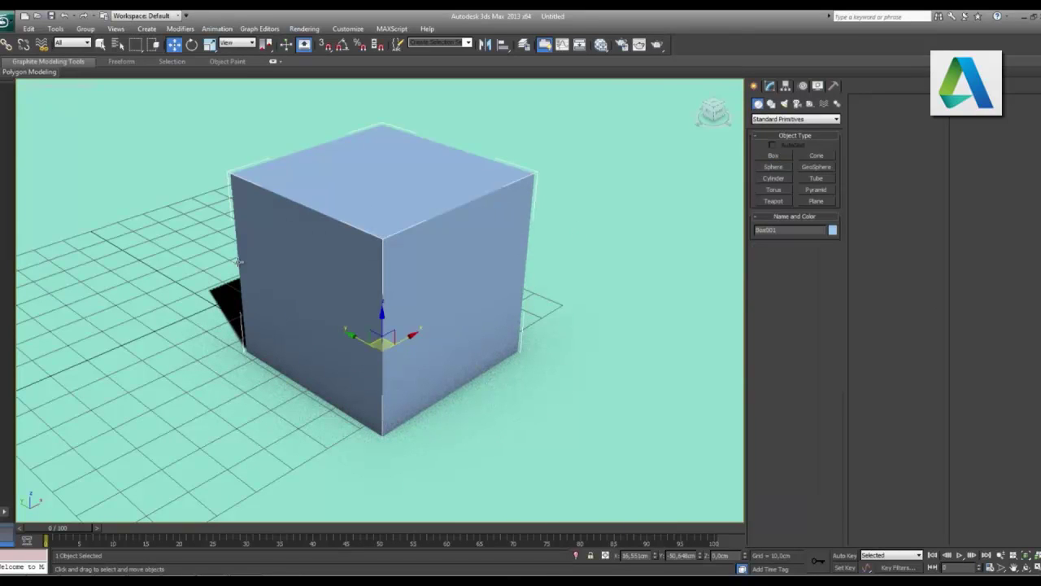
Step: Open and close the Batch Render window from the Rendering menu
click(308, 29)
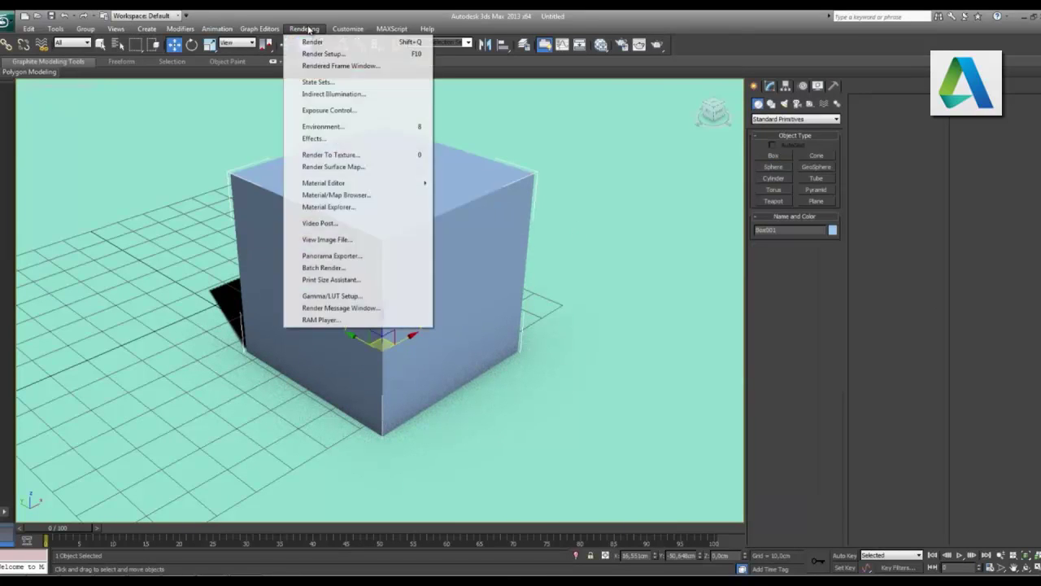
click(350, 270)
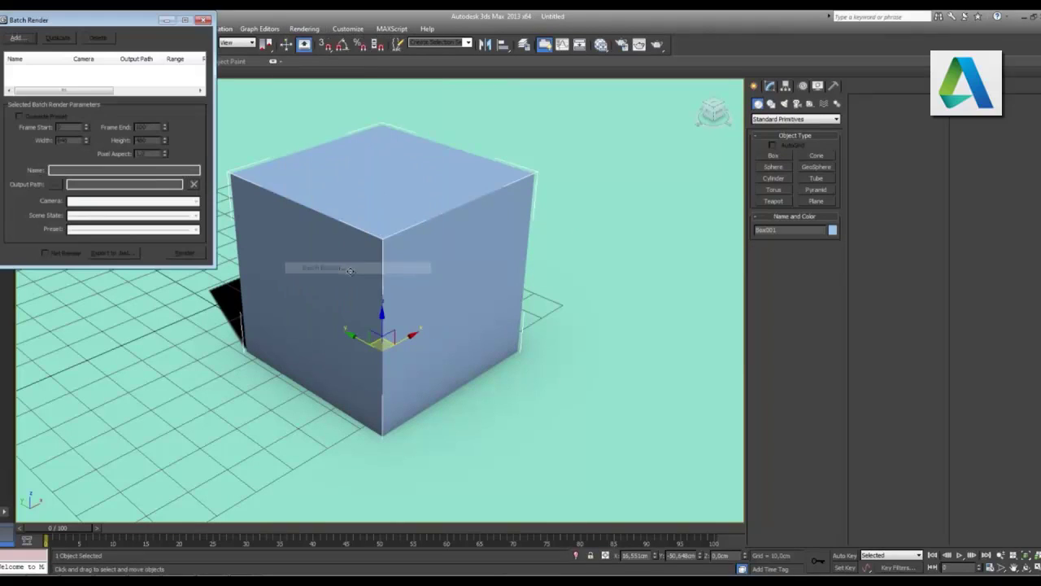
click(205, 23)
Step: Confirm Render Setup's assigned renderer is NVIDIA mental ray, then open the Slate Material Editor
click(304, 28)
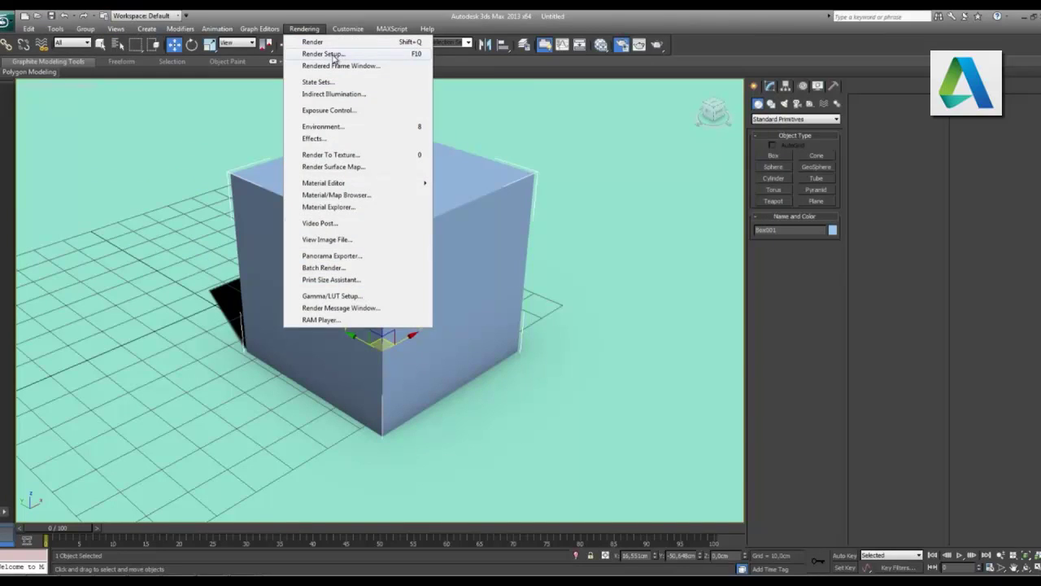
click(339, 53)
scroll(745, 367, down, 5)
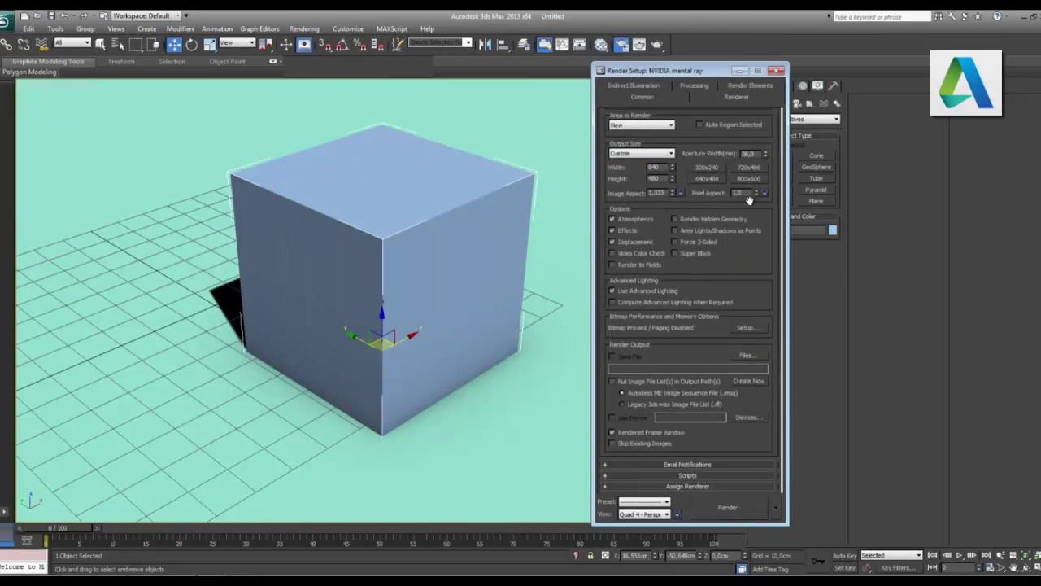
scroll(722, 487, down, 3)
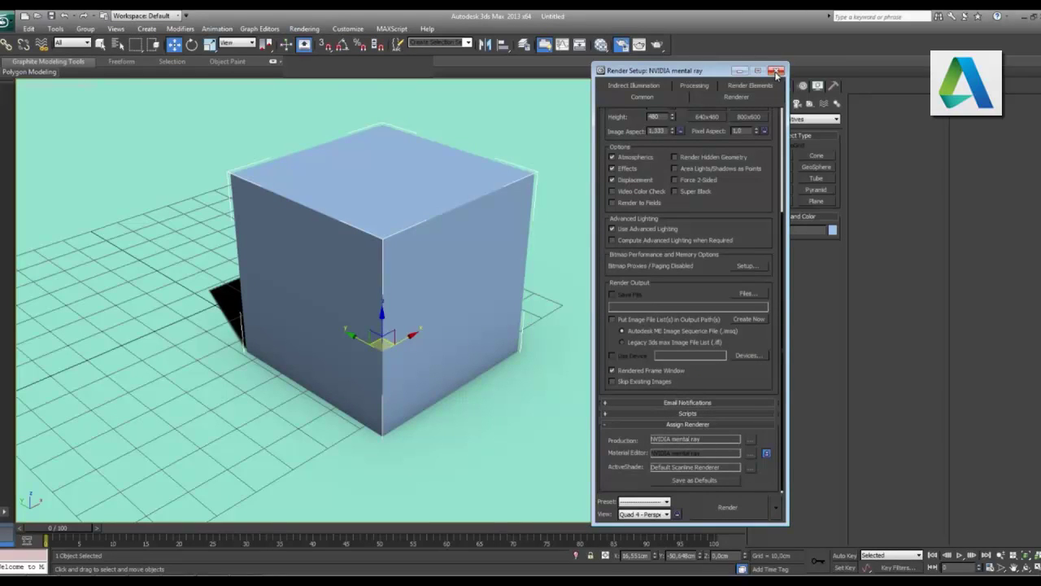
click(776, 71)
key(m)
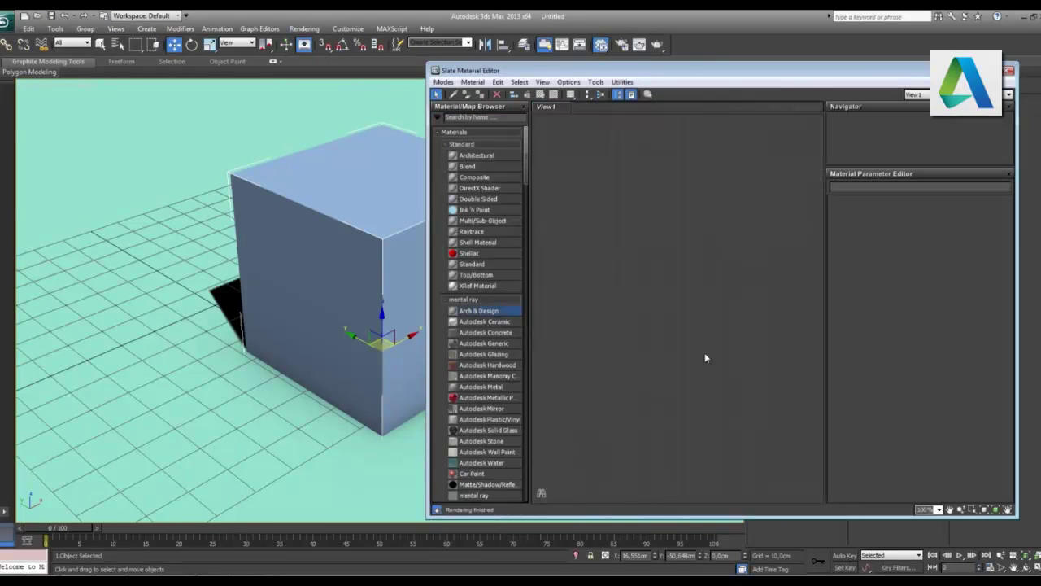
Step: Create Arch & Design Material #25, show its parameters, and drag it onto the cube
double_click(470, 314)
drag(670, 325, 626, 292)
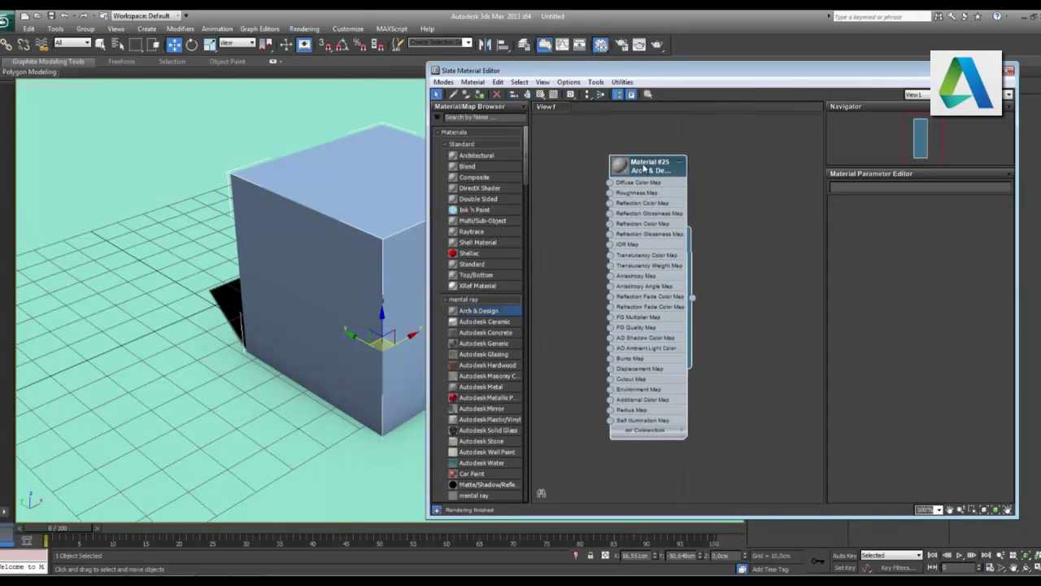
drag(618, 145, 585, 134)
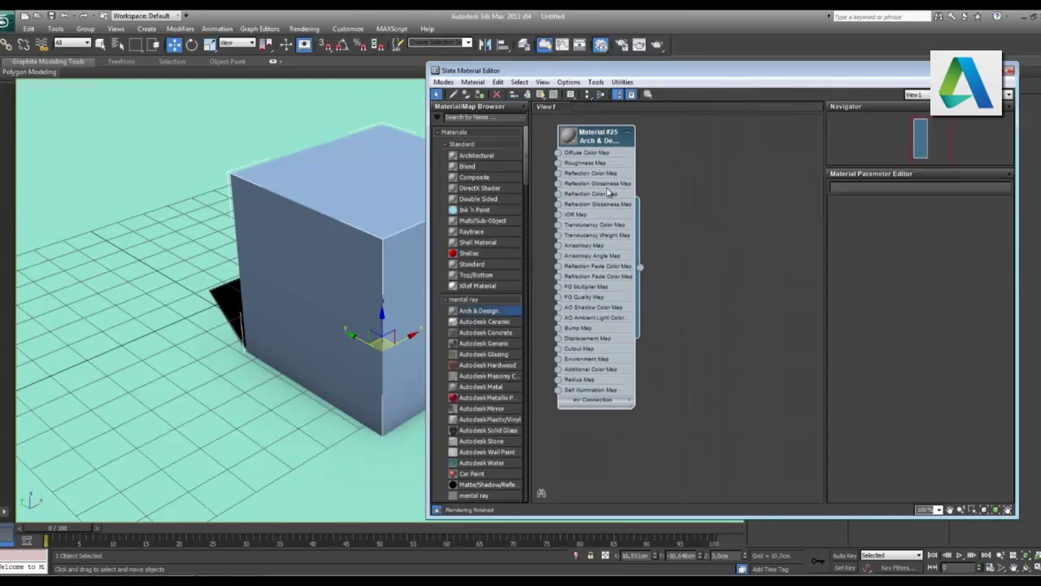
double_click(603, 138)
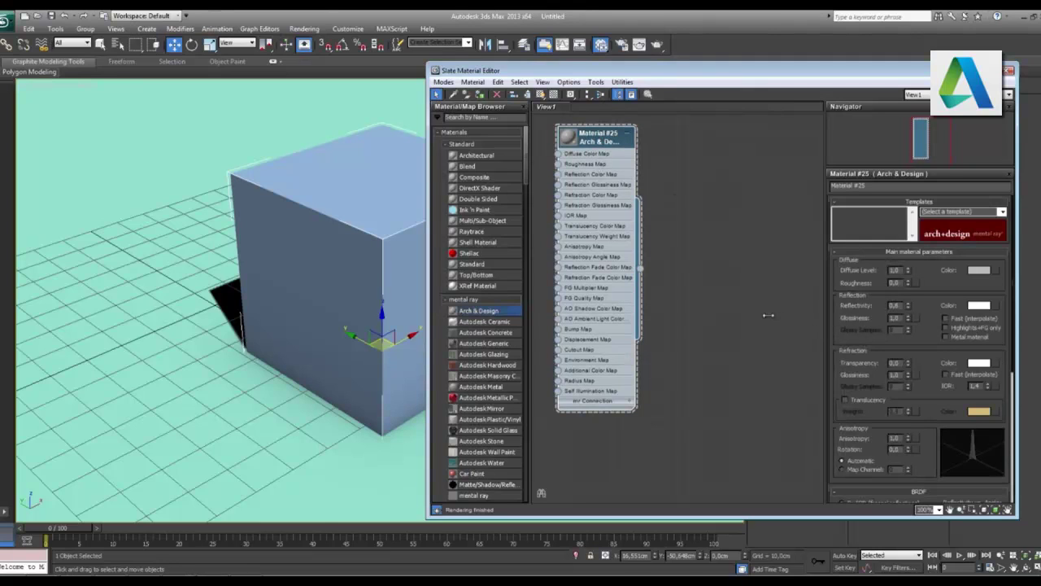
drag(640, 271, 364, 328)
drag(641, 269, 341, 319)
mouse_move(640, 268)
mouse_down()
mouse_move(330, 378)
mouse_move(350, 329)
mouse_move(406, 346)
mouse_move(342, 319)
mouse_up()
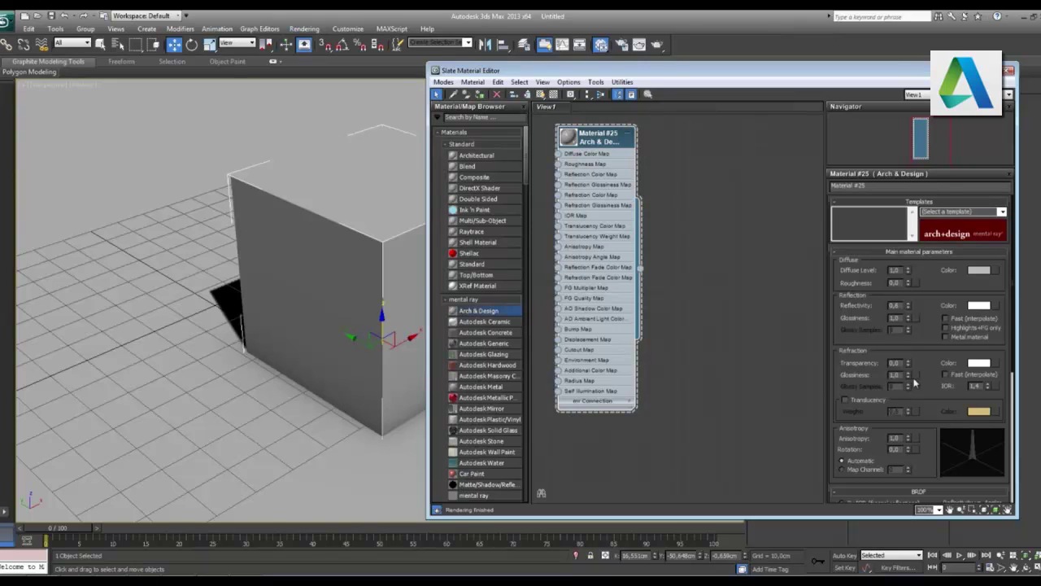
Step: Expand Material #25's Special Effects, tick Round Corners, and render the cube
scroll(927, 376, down, 3)
scroll(936, 376, down, 3)
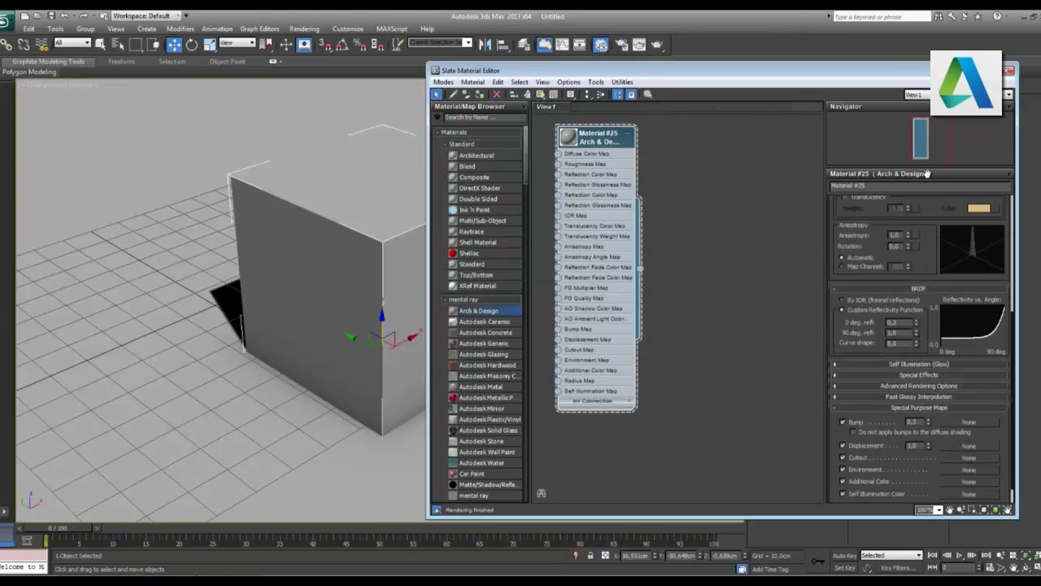
scroll(948, 374, down, 3)
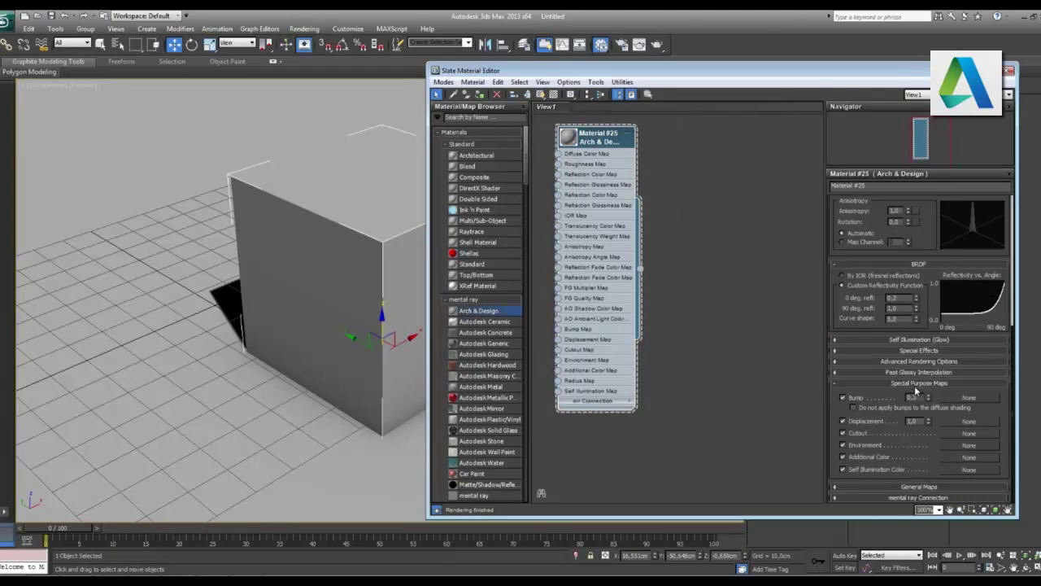
click(916, 384)
click(922, 442)
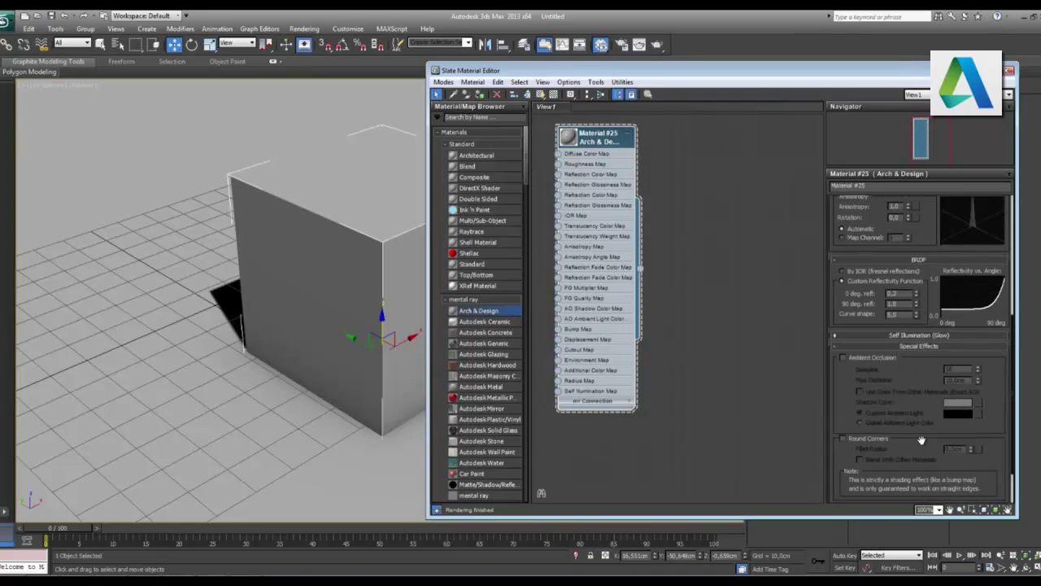
click(858, 440)
key(shift+q)
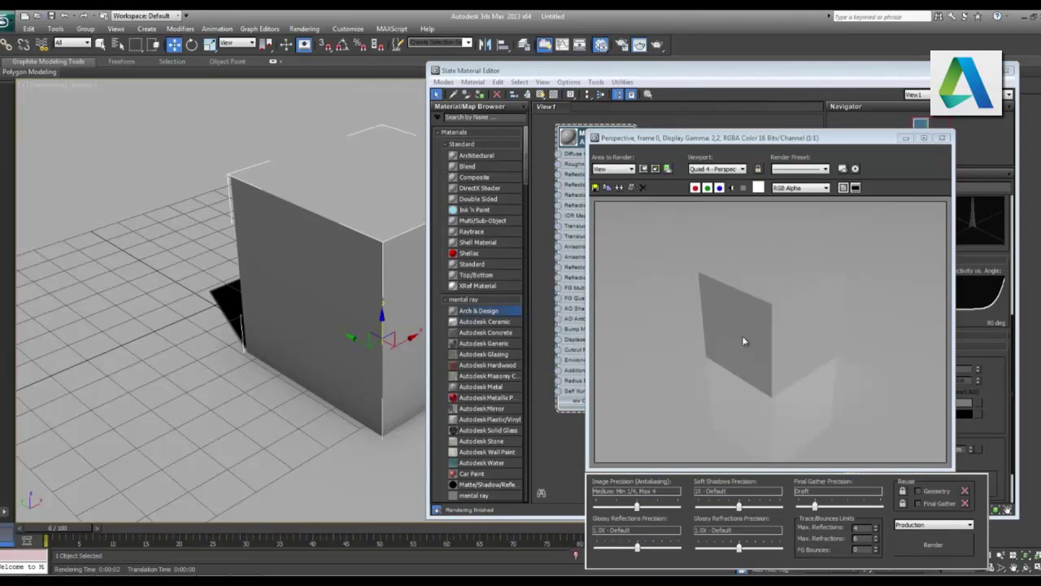
Step: Set Material #25's Fillet Radius to 3 cm and render the cube again
click(940, 138)
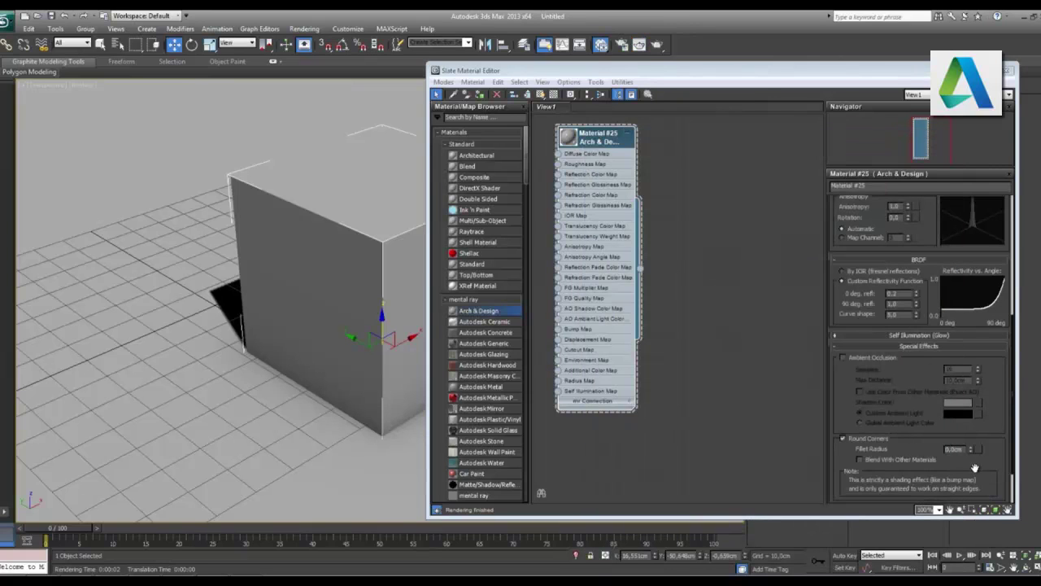
click(954, 450)
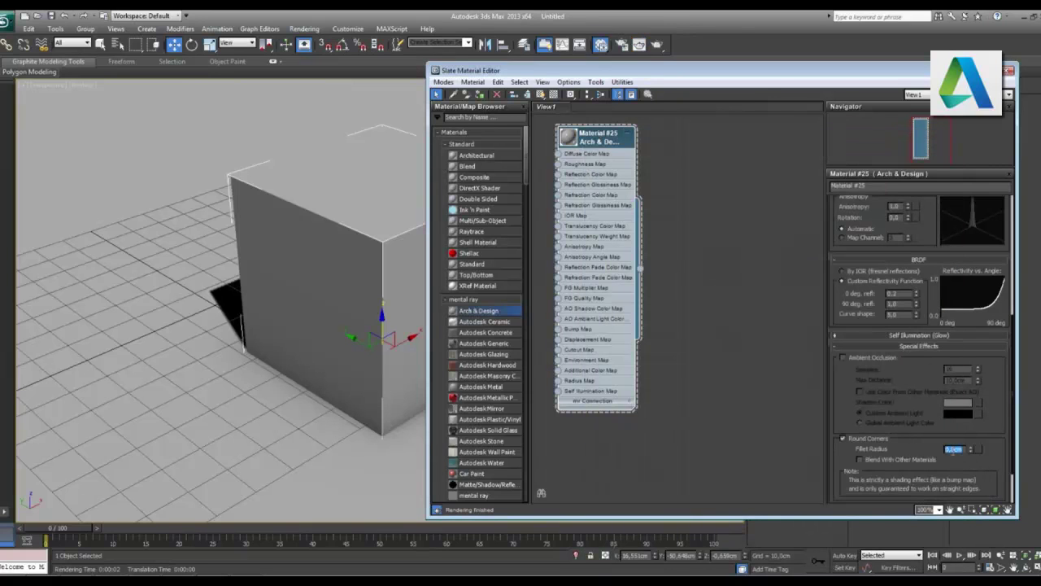
text(3)
key(Return)
key(shift+q)
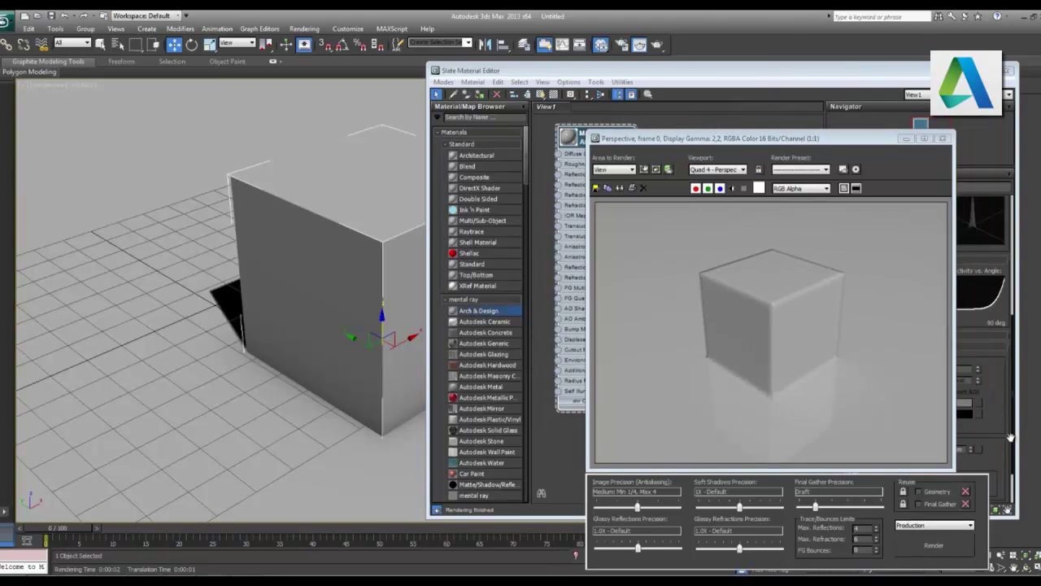
Step: Change the Fillet Radius to 1.5 cm and re-render from the frame window
drag(869, 144, 295, 96)
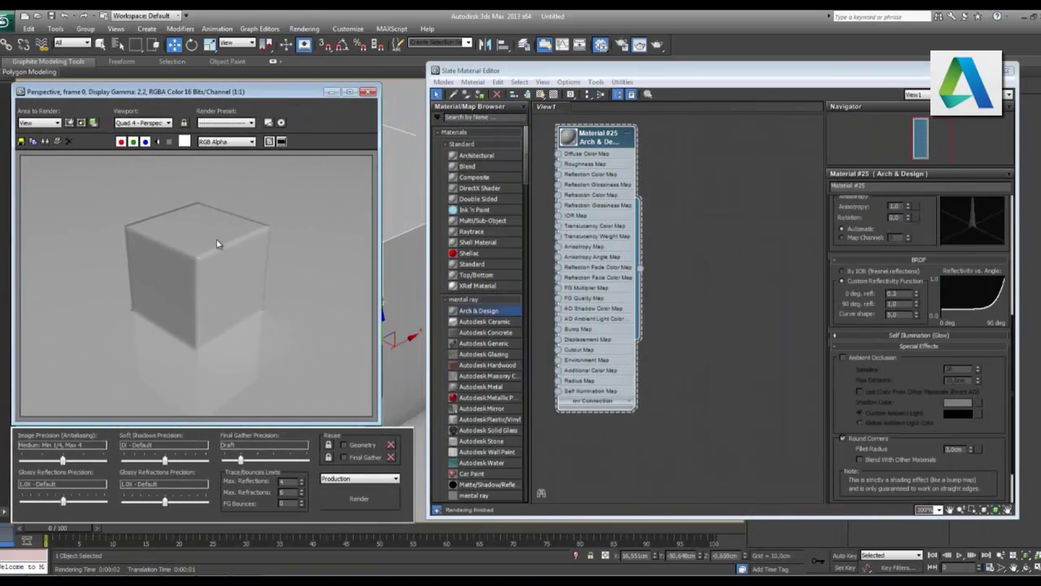
click(952, 450)
double_click(952, 449)
text(1,5)
key(Return)
click(359, 498)
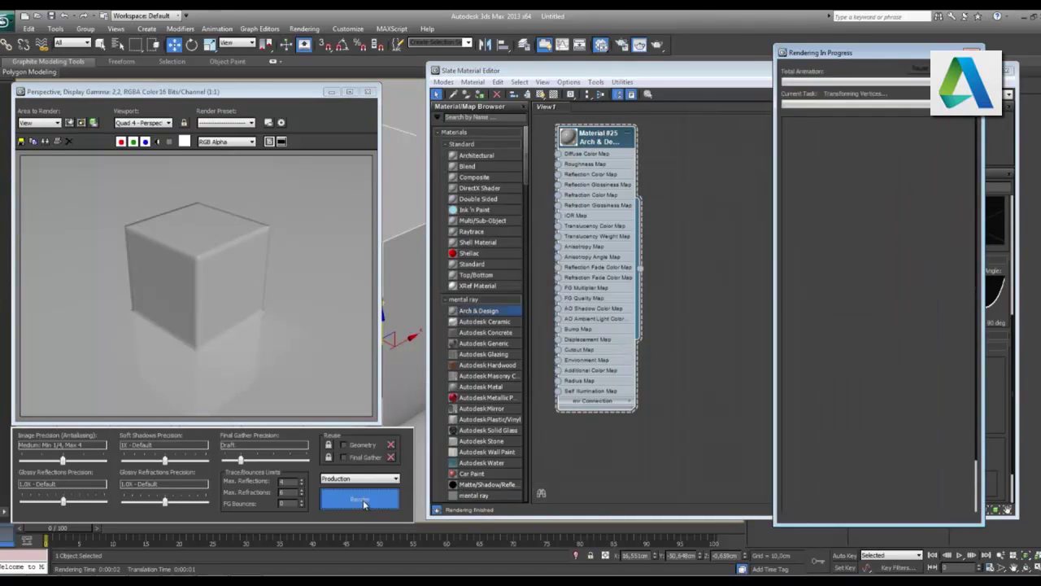